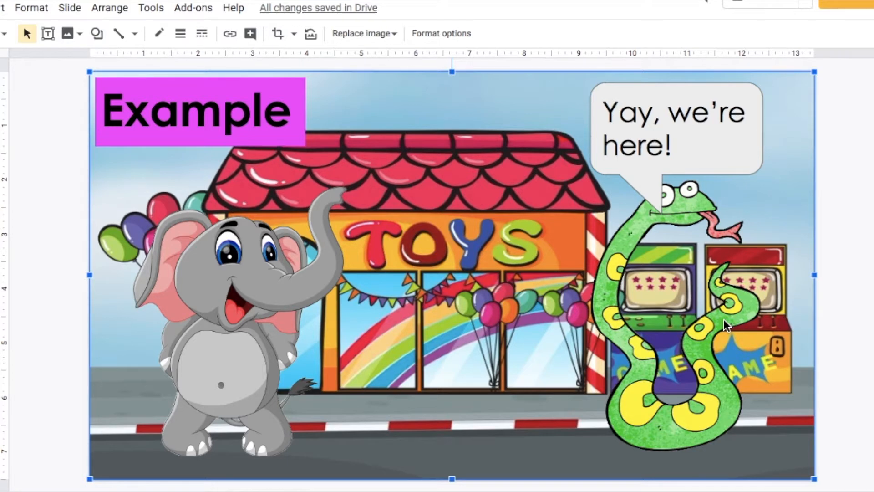
Flip the snake image horizontally so it faces the elephant, and deselect it.
mouse_move(767, 262)
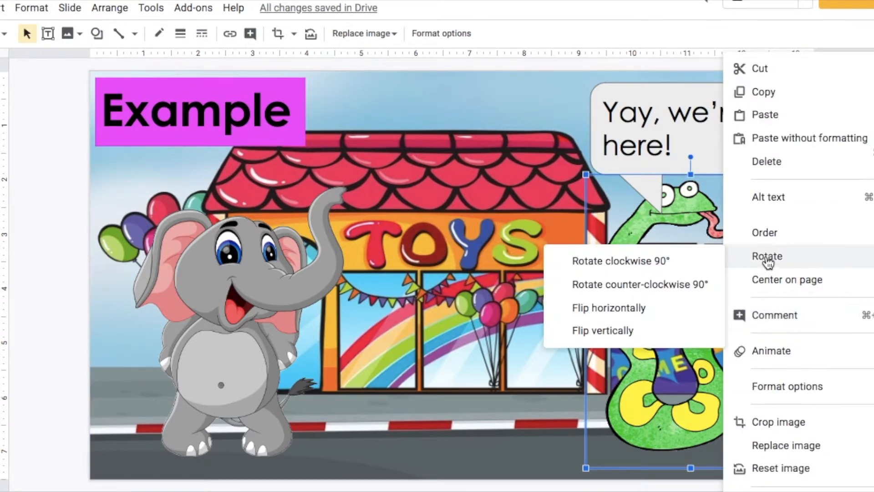
click(663, 309)
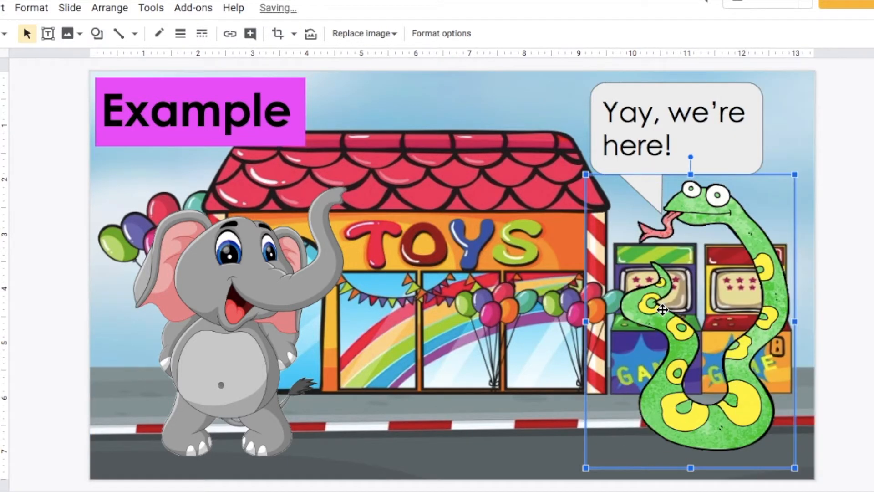
click(522, 433)
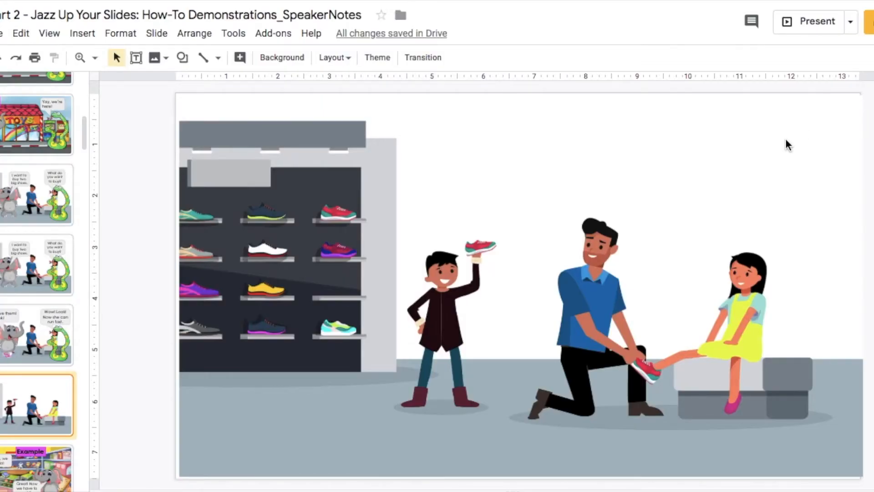
Crop the shoe shelves off the shoe-store background image and stretch the remaining picture to the slide's left edge.
click(784, 153)
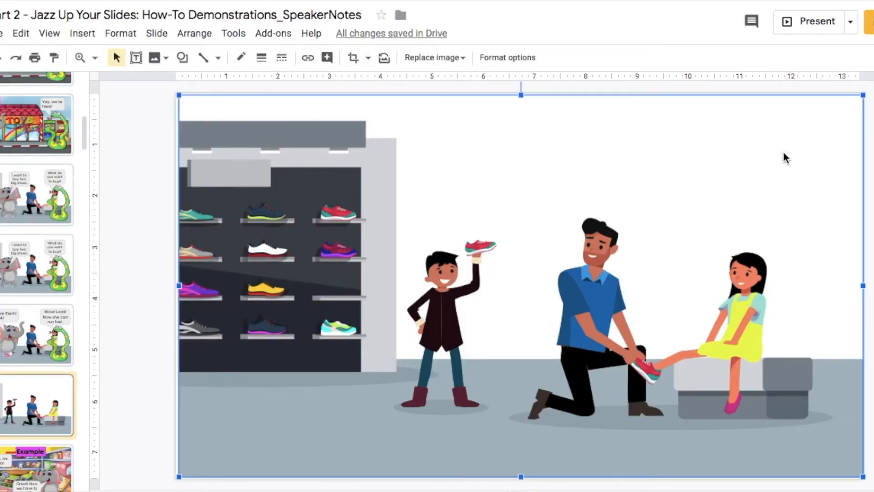
right_click(720, 179)
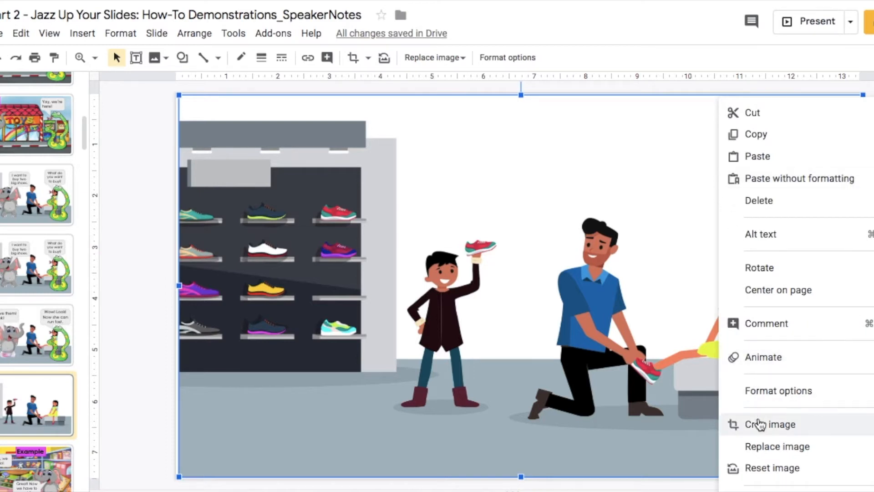
click(634, 226)
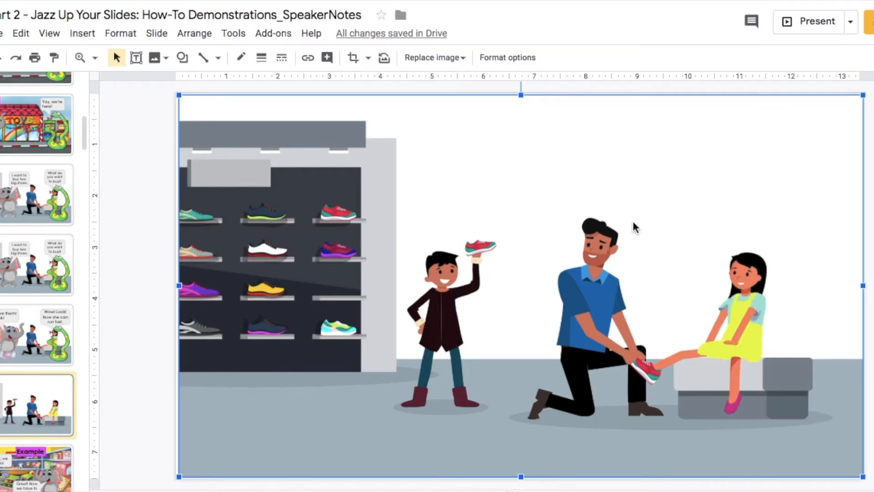
click(358, 62)
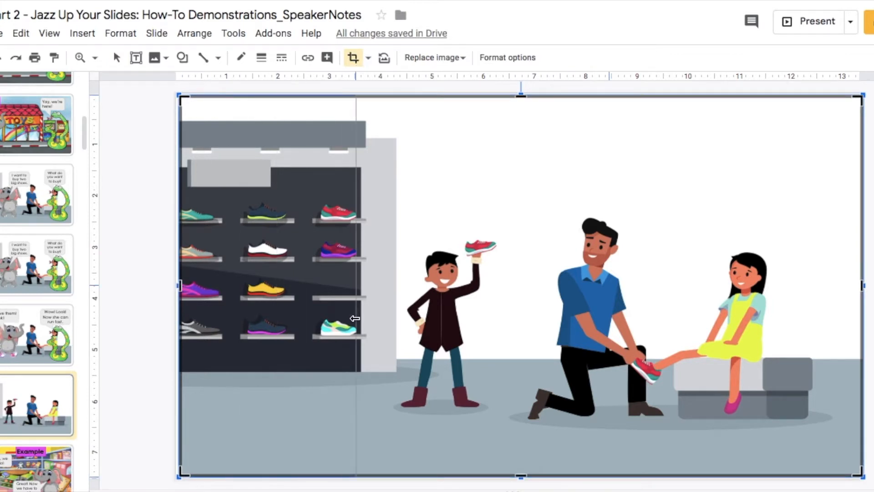
drag(372, 322, 374, 326)
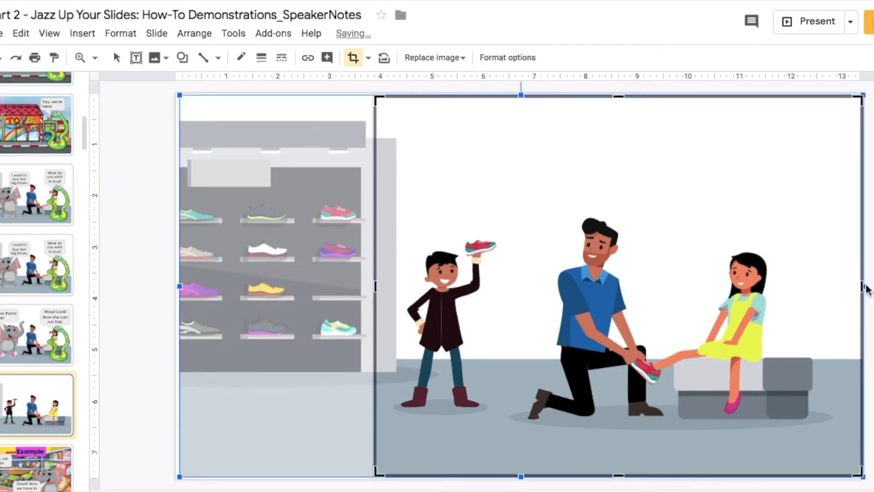
key(Return)
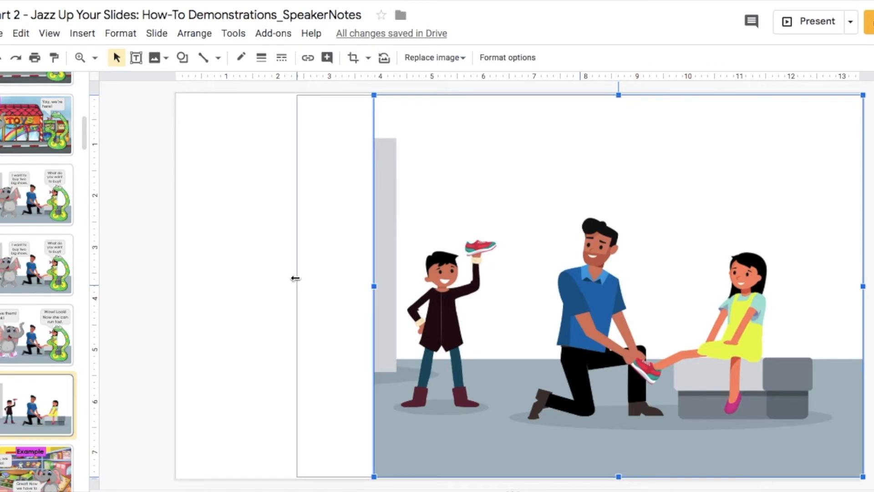
drag(181, 279, 179, 280)
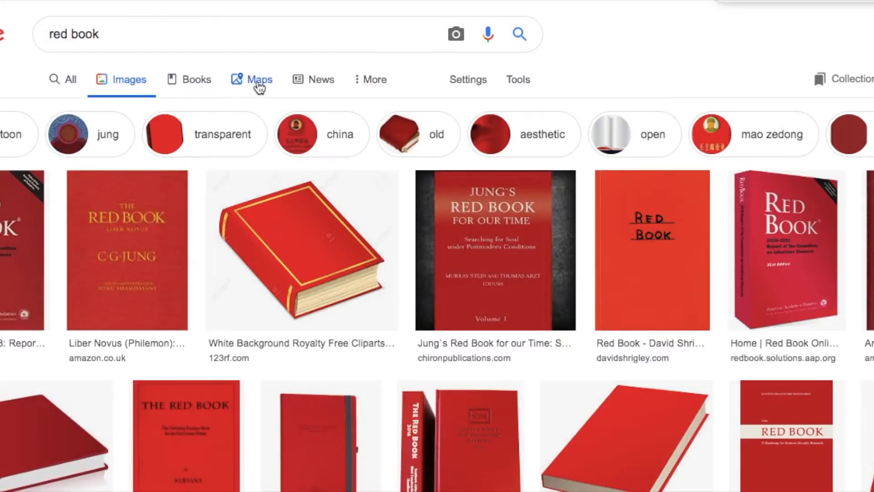
Filter the "red book" image results to transparent images and narrow them with the "closed book" suggestion.
click(519, 81)
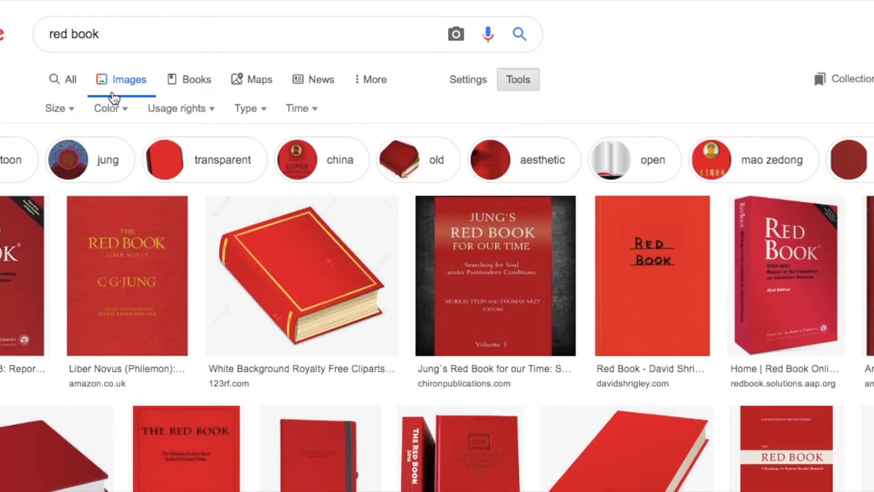
click(125, 110)
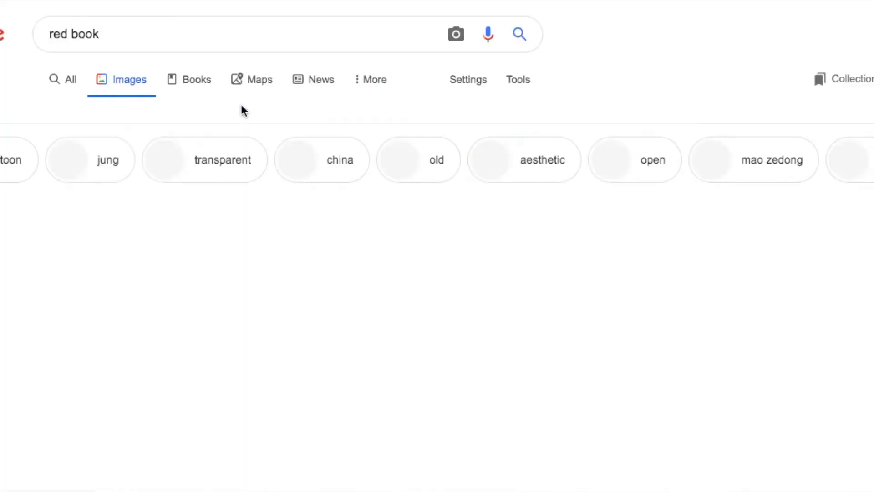
scroll(347, 150, right, 5)
scroll(352, 150, right, 3)
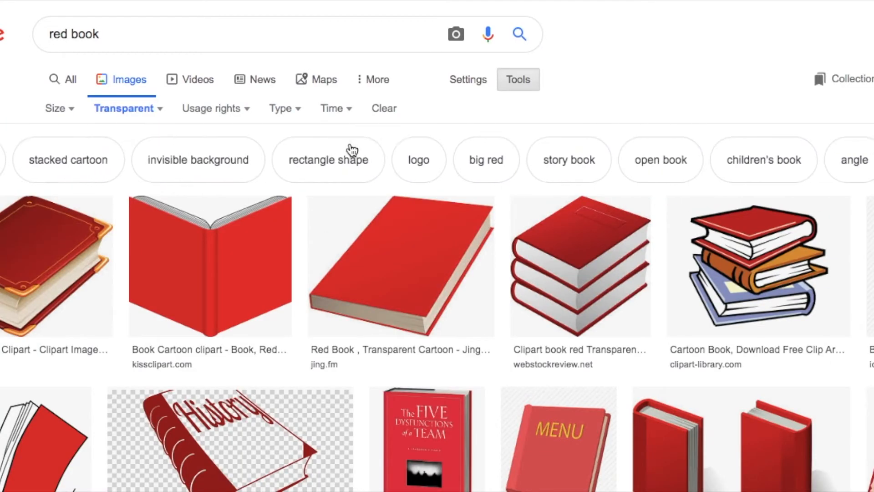
scroll(352, 150, right, 5)
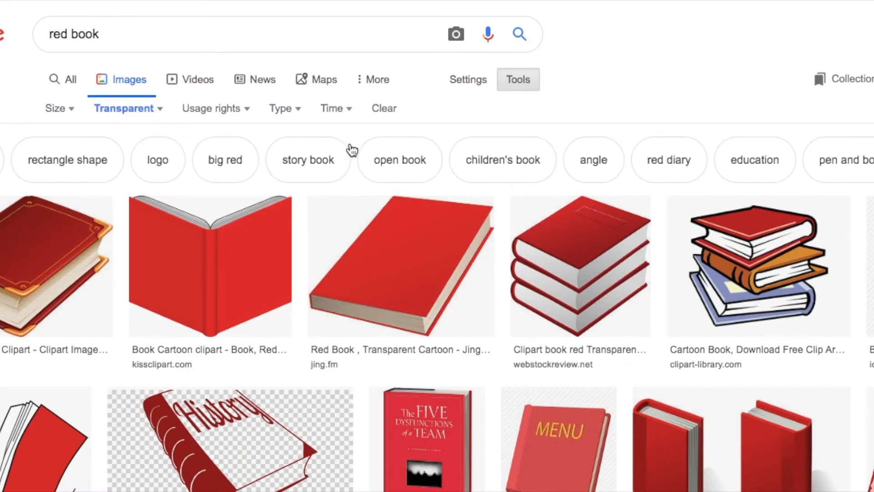
scroll(352, 150, right, 7)
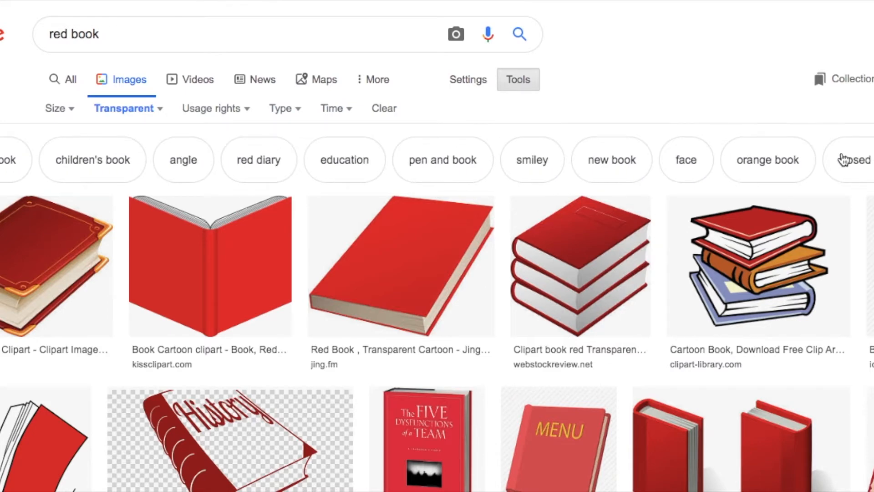
click(843, 160)
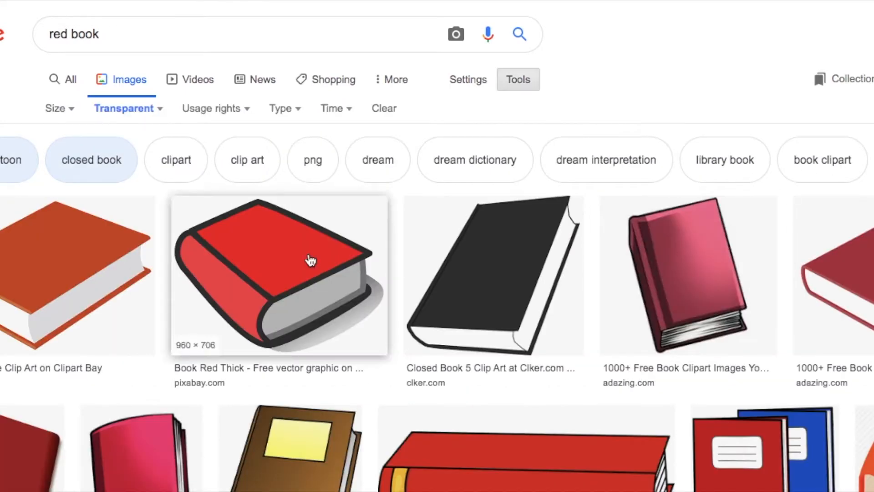
Open the "Book Red Thick" result from pixabay.com and copy its full preview image.
click(311, 260)
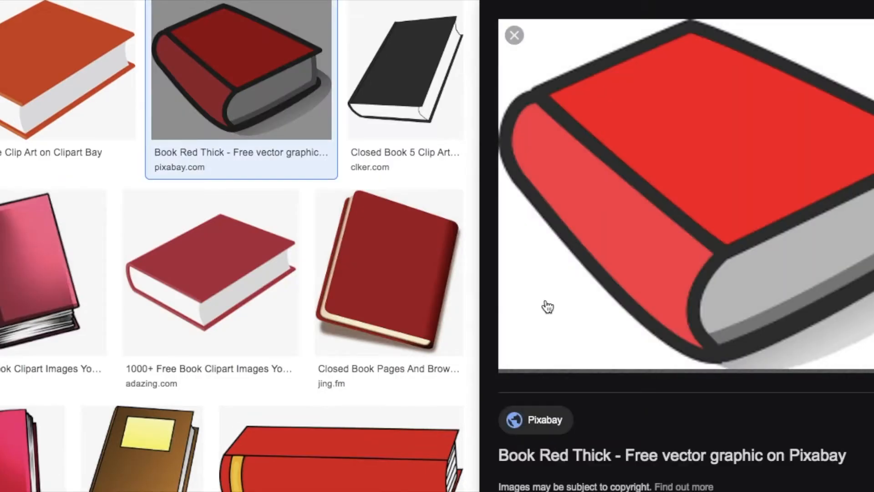
right_click(579, 296)
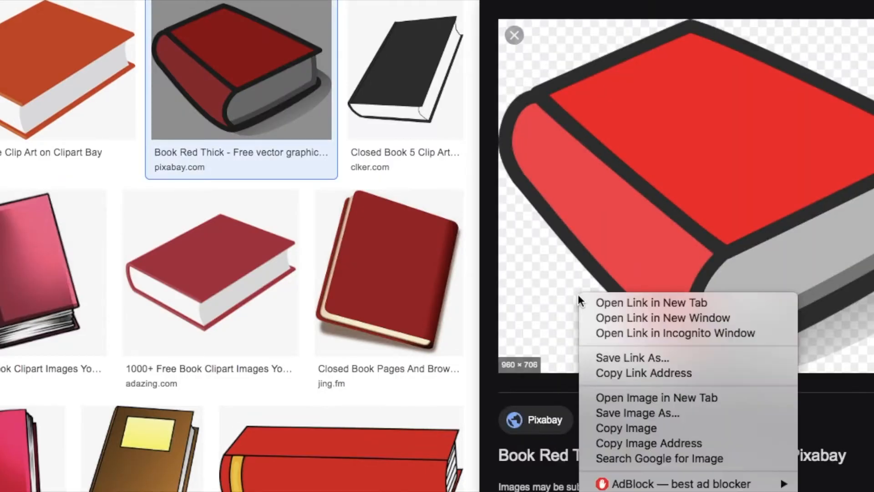
click(653, 429)
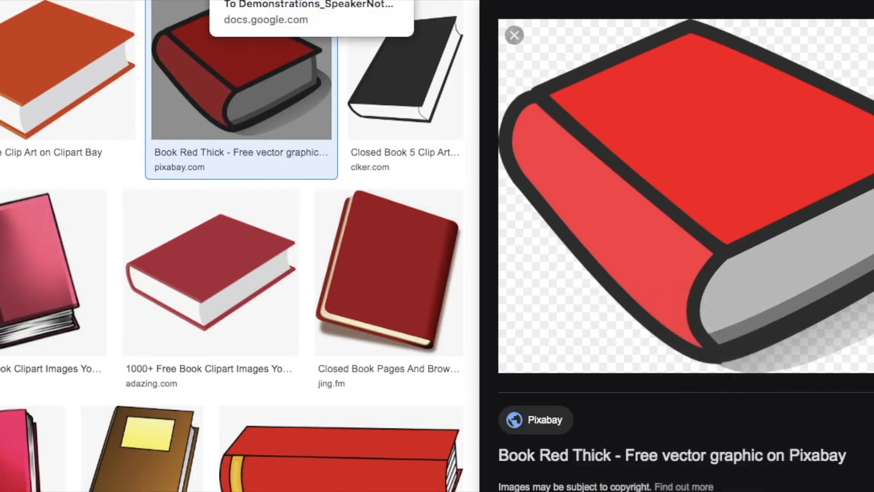
Switch to the Google Slides presentation, paste the red book into the toy-shop slide, shrink it and move it beside the snake's tail.
click(291, 1)
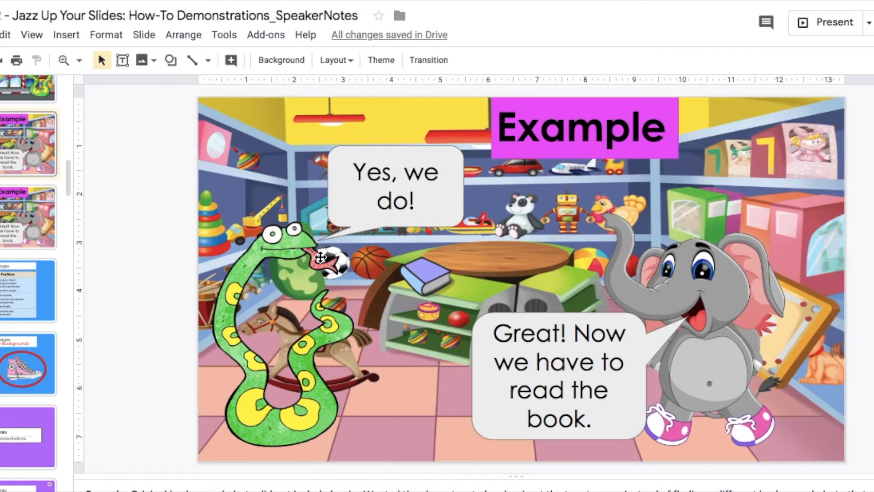
key(ctrl+v)
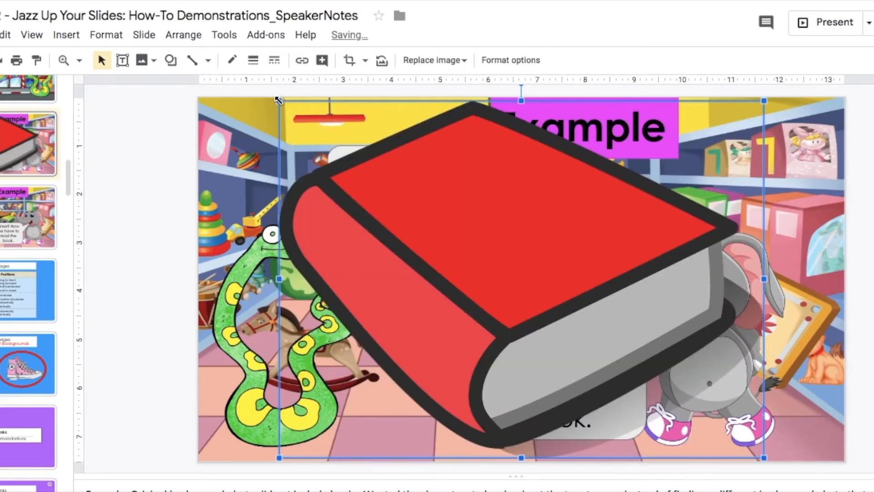
drag(506, 290, 669, 388)
drag(704, 431, 565, 392)
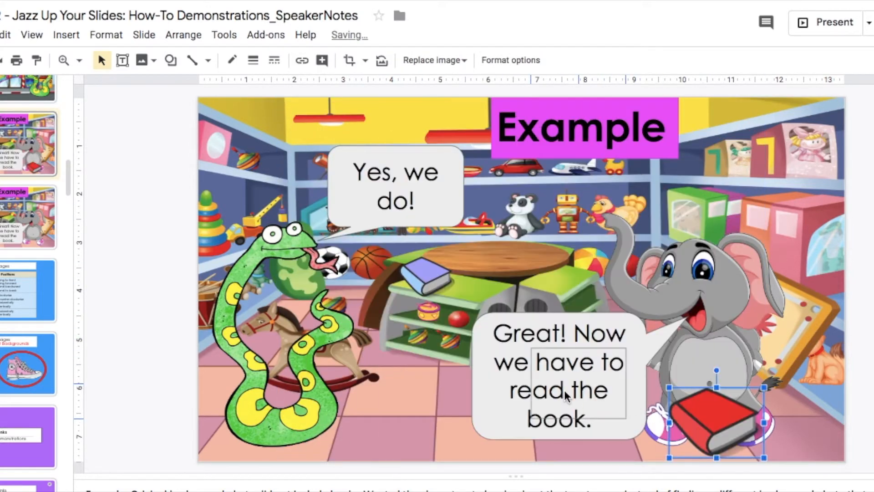
drag(348, 321, 349, 322)
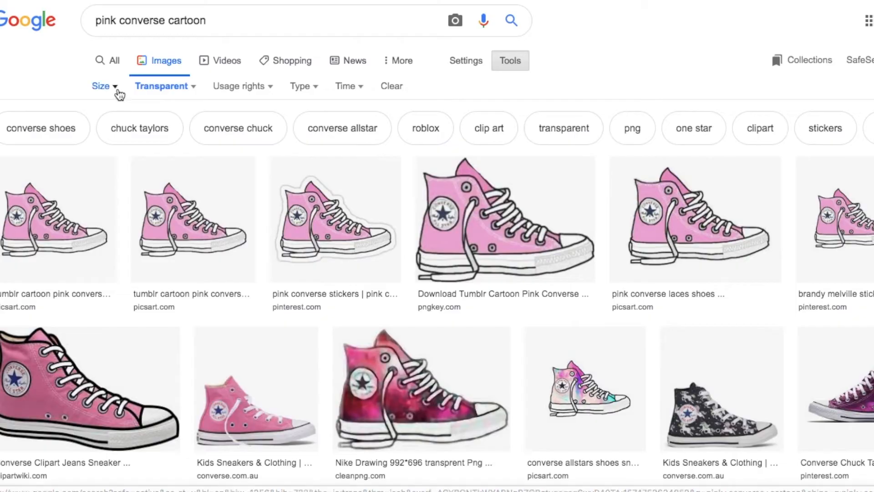
Filter the "pink converse cartoon" image results to Large and open the advanced image search options.
click(116, 89)
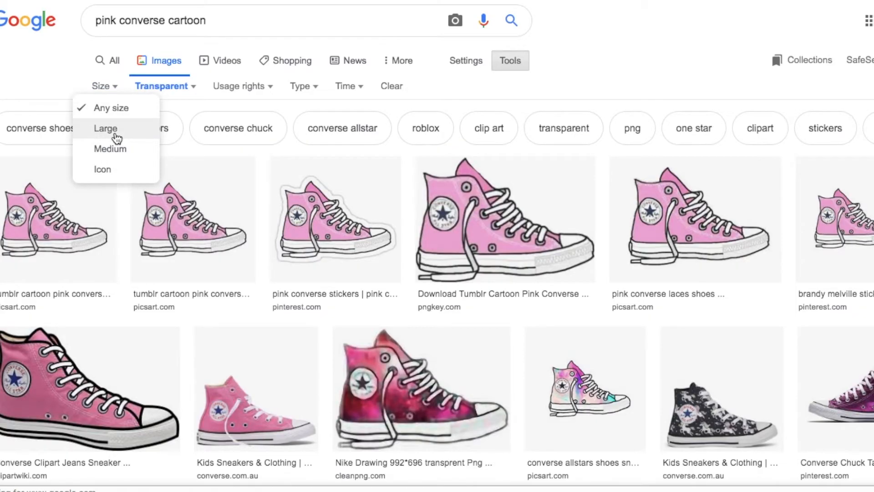
click(117, 136)
click(476, 61)
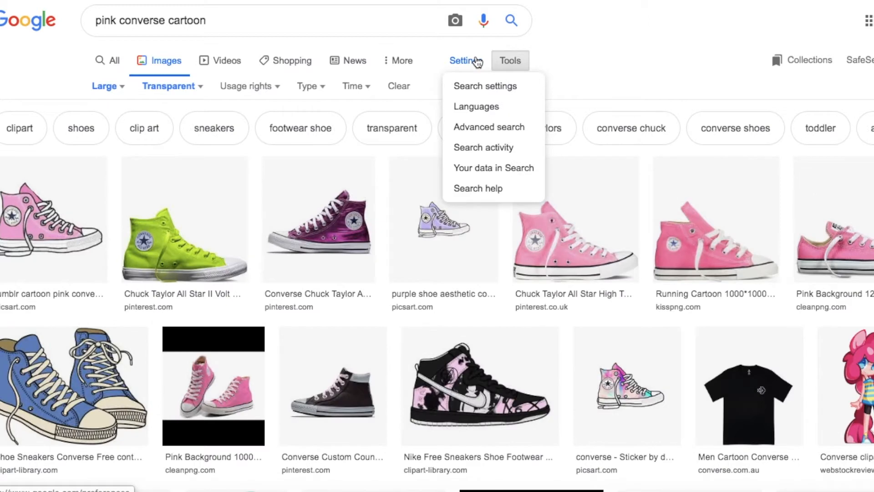
click(476, 127)
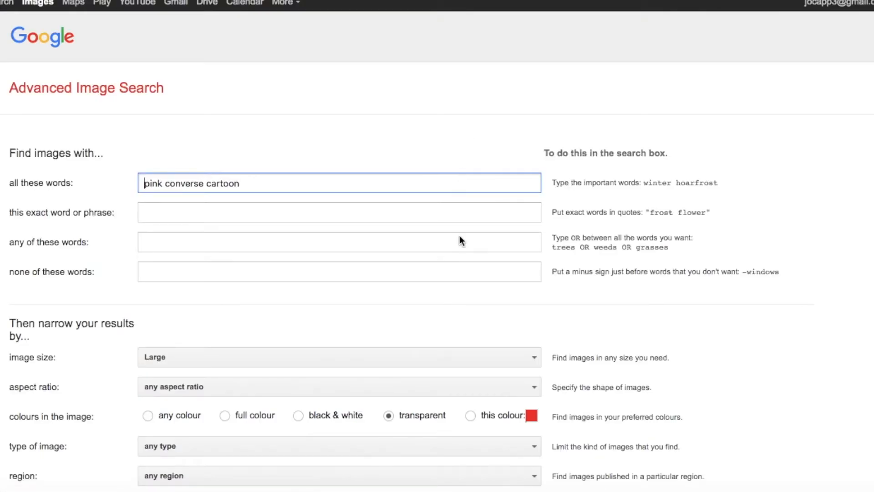
scroll(459, 236, down, 5)
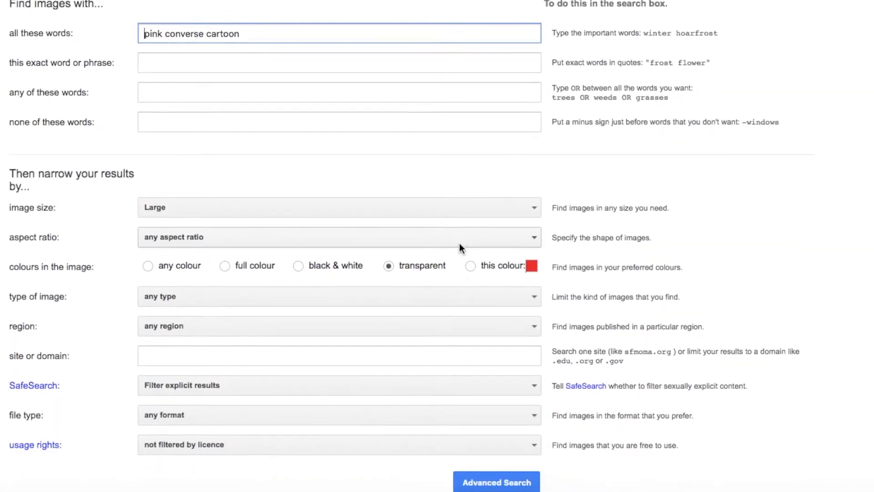
scroll(460, 244, down, 3)
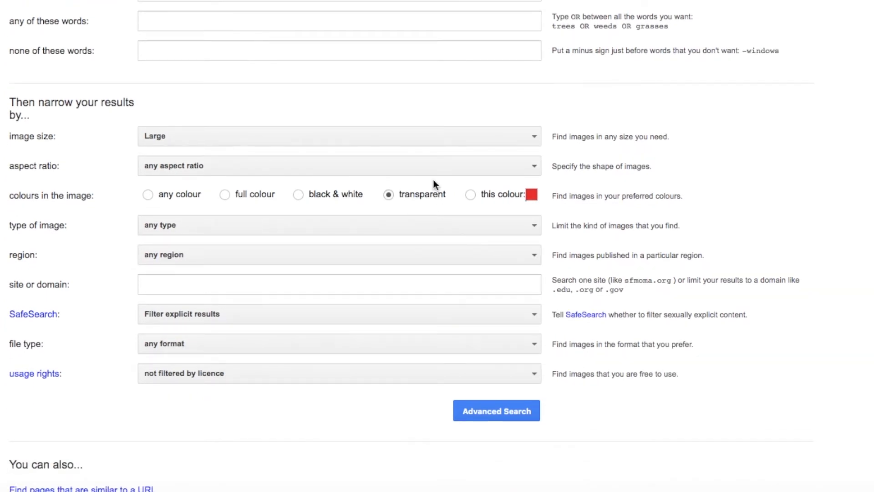
Set the image size to "Larger than 640×480" and run the advanced search.
click(420, 140)
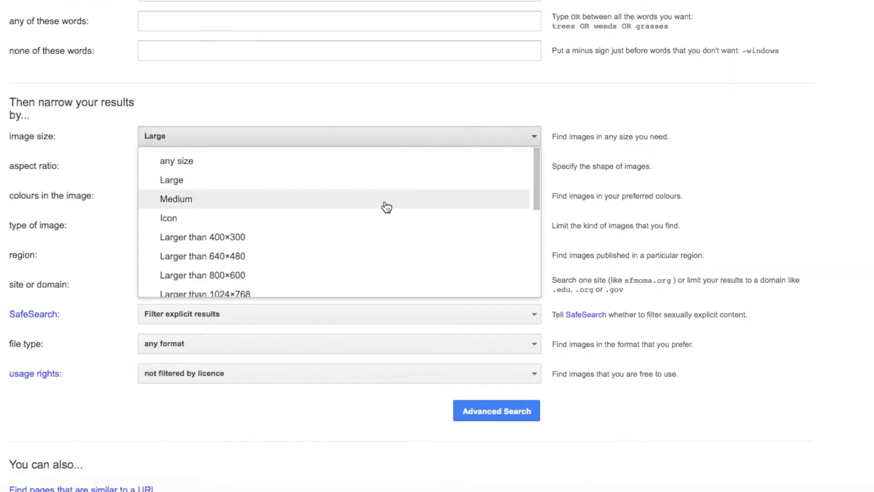
click(293, 260)
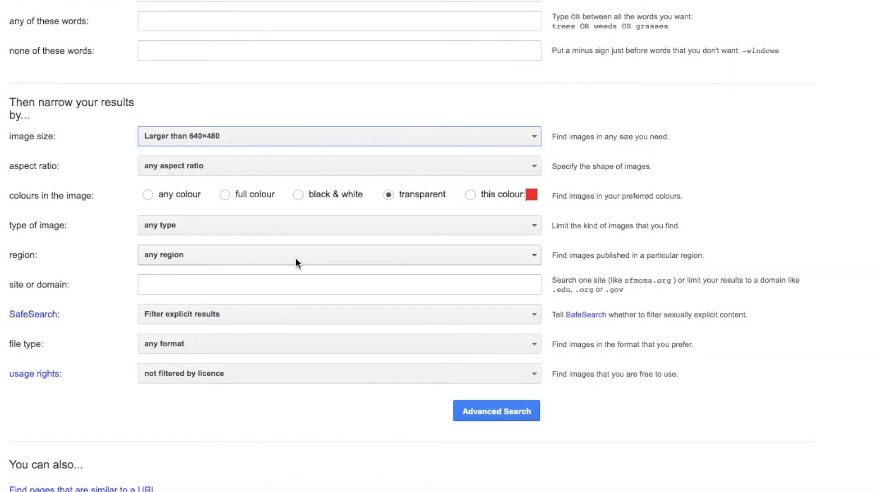
click(487, 411)
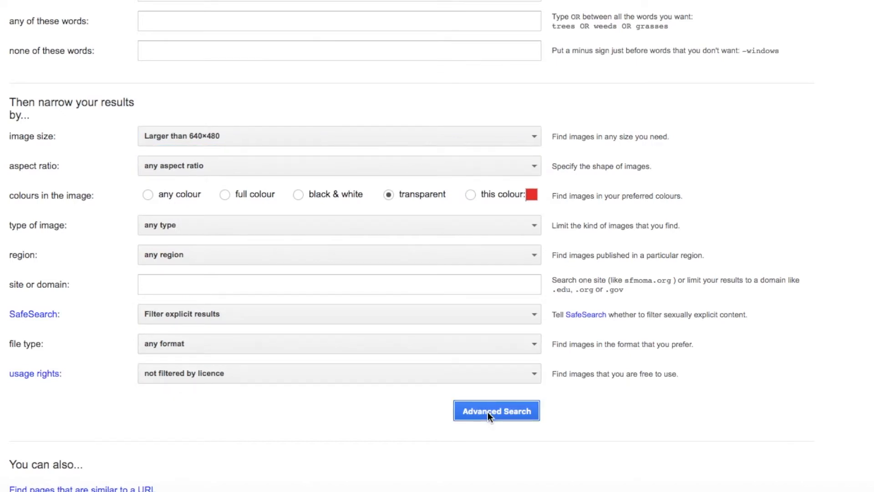
Copy the pink sneaker image from the jing.fm result and paste it into the shoe-store slide in Google Slides.
click(624, 152)
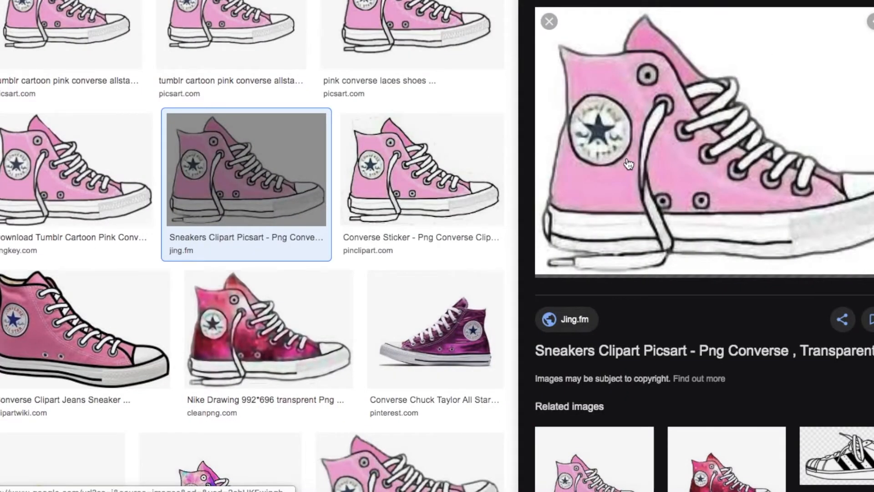
right_click(600, 157)
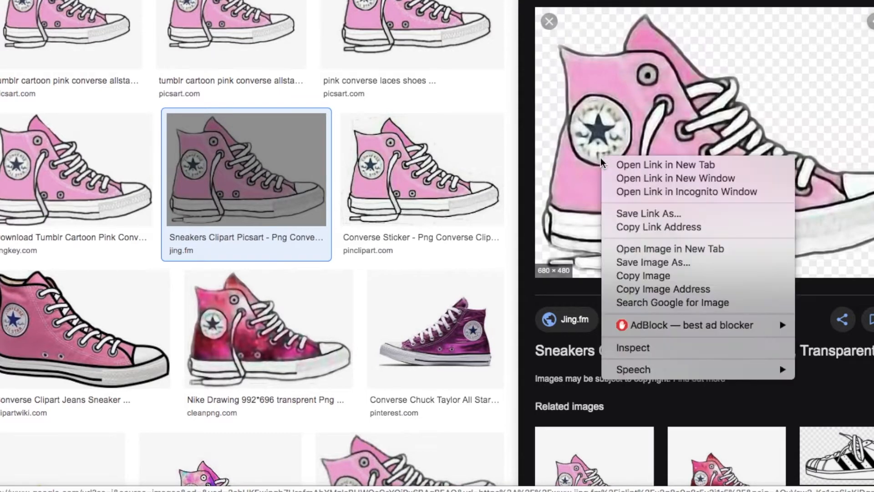
click(617, 279)
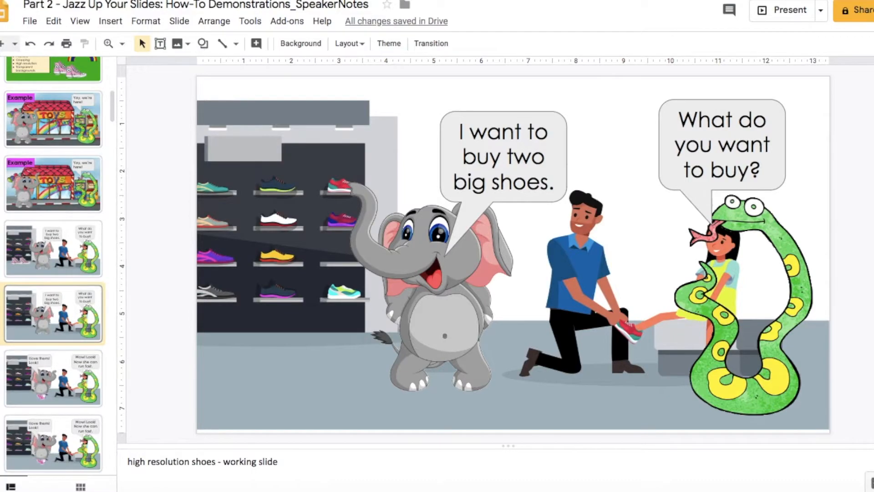
key(ctrl+v)
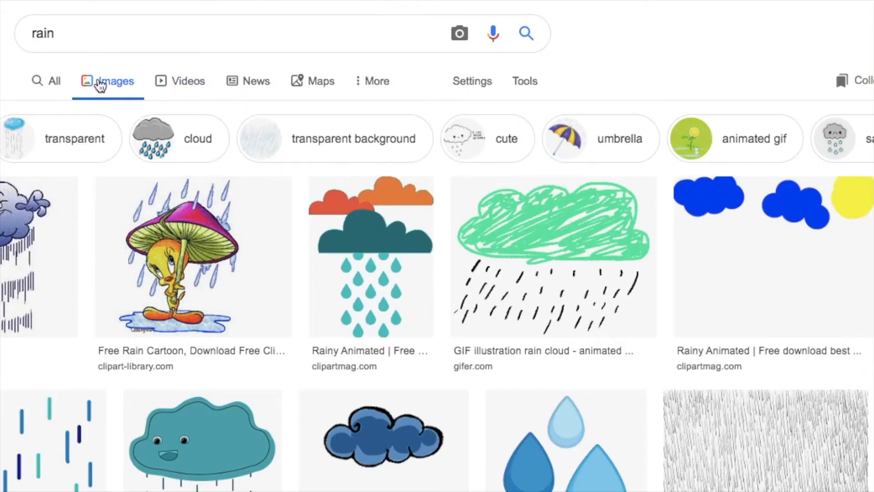
Check the Transparent and GIF filters on the rain image results, and copy the image address of the myrealdomain.com falling-raindrops picture.
click(537, 91)
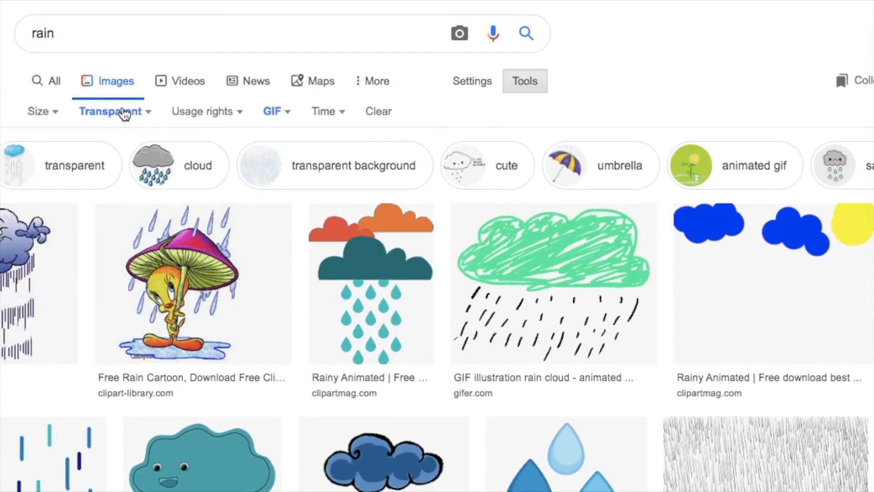
click(139, 116)
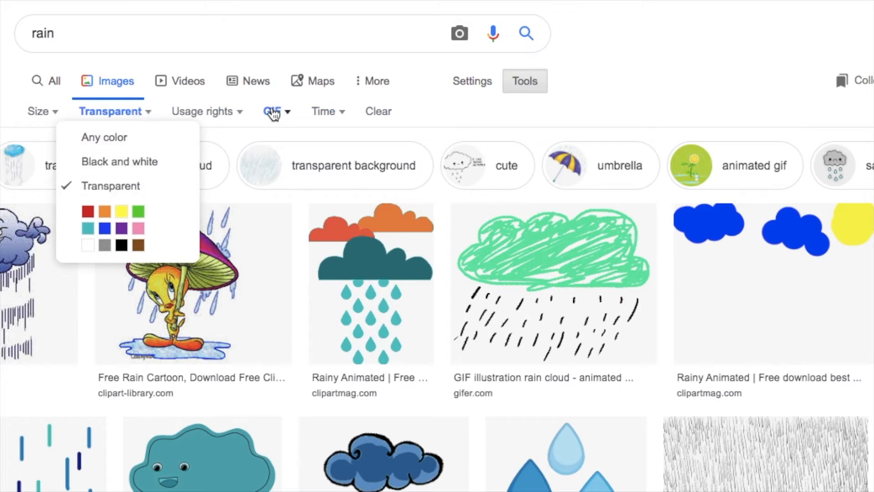
click(290, 112)
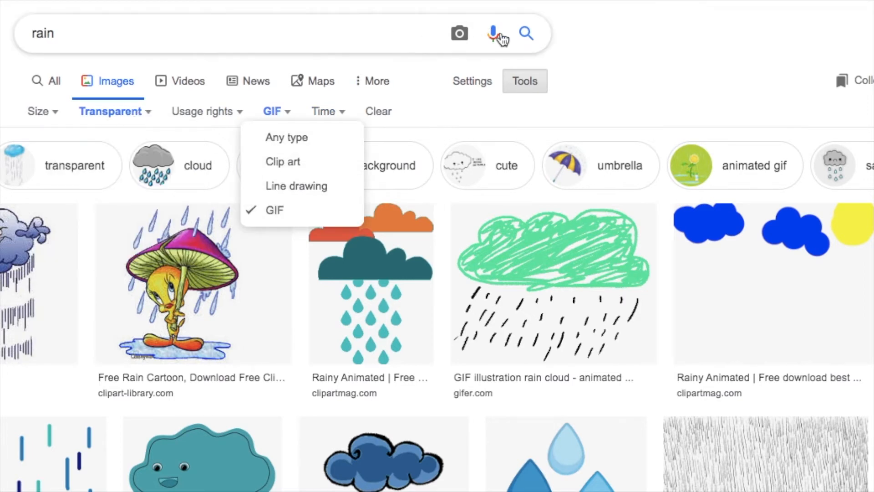
scroll(683, 182, down, 7)
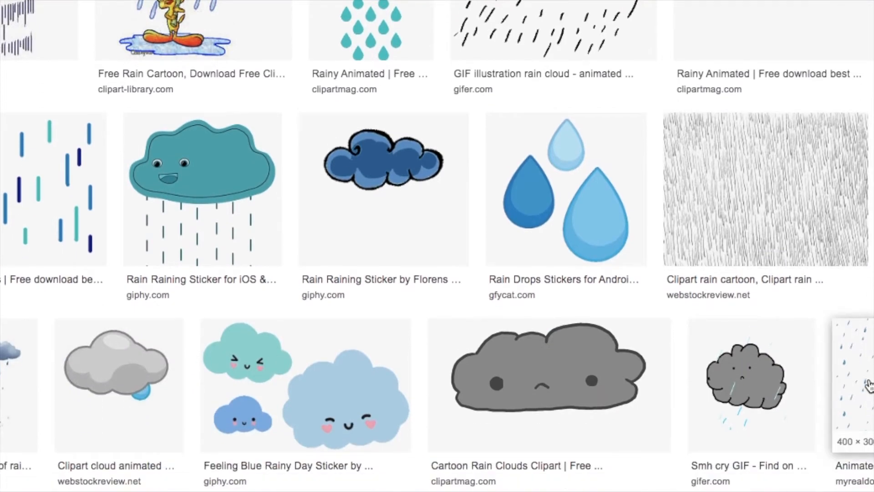
click(869, 385)
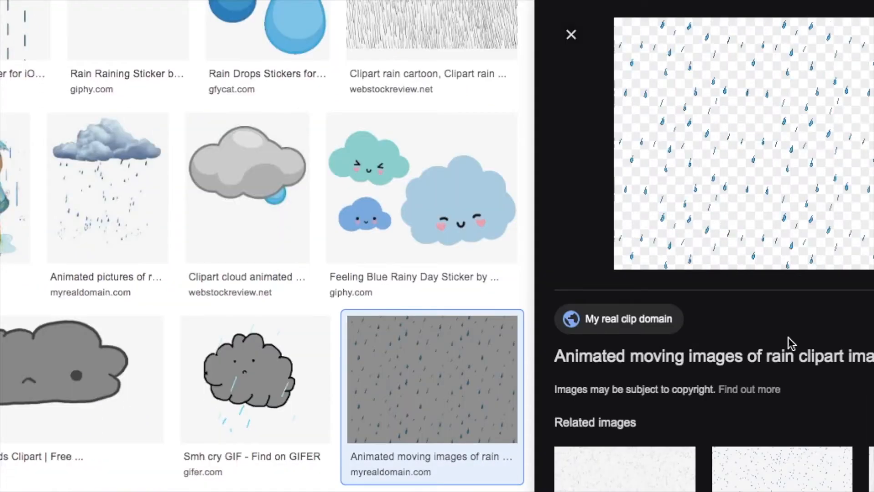
right_click(741, 136)
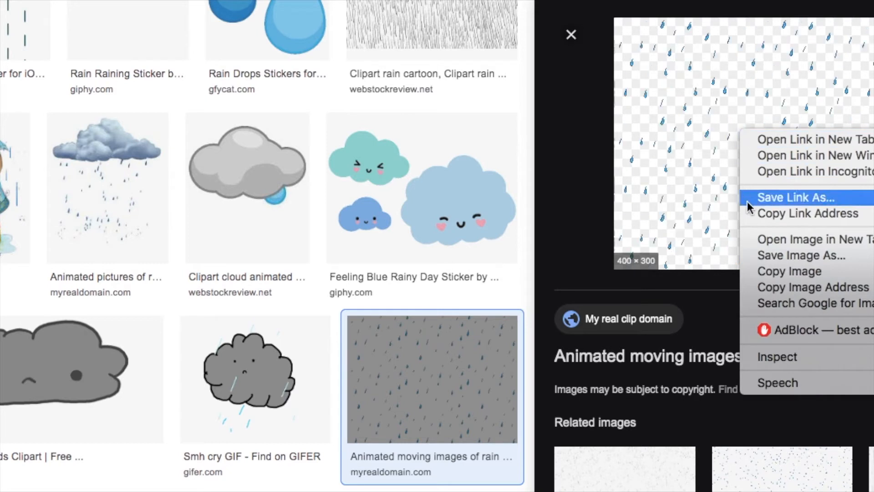
click(779, 286)
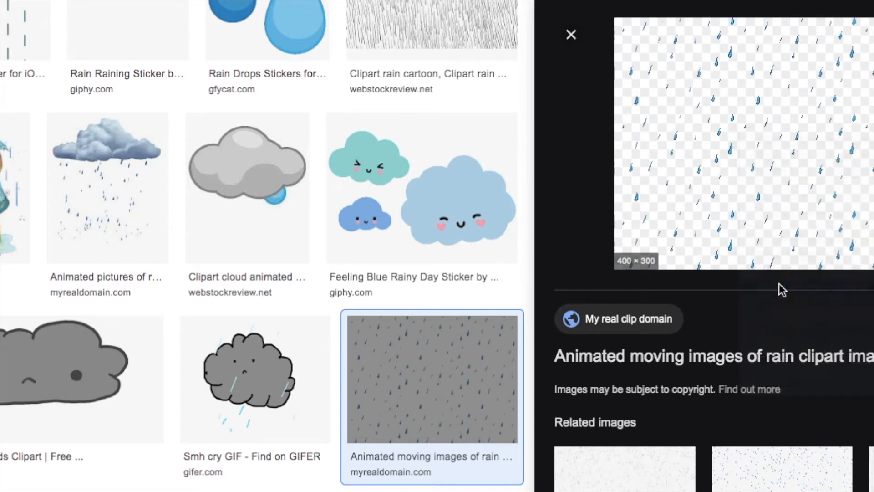
Switch to the Google Slides presentation, insert the rain GIF by its URL on the "Dance with me!" slide and enlarge it across the slide.
click(177, 1)
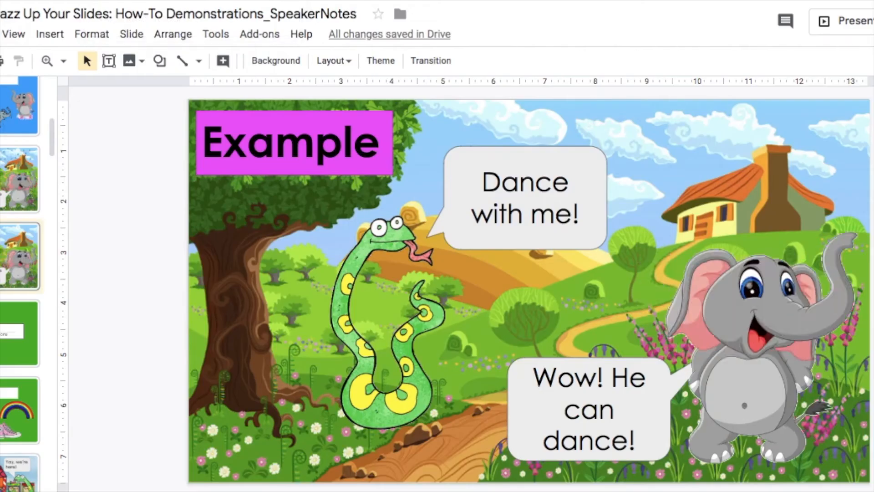
click(50, 36)
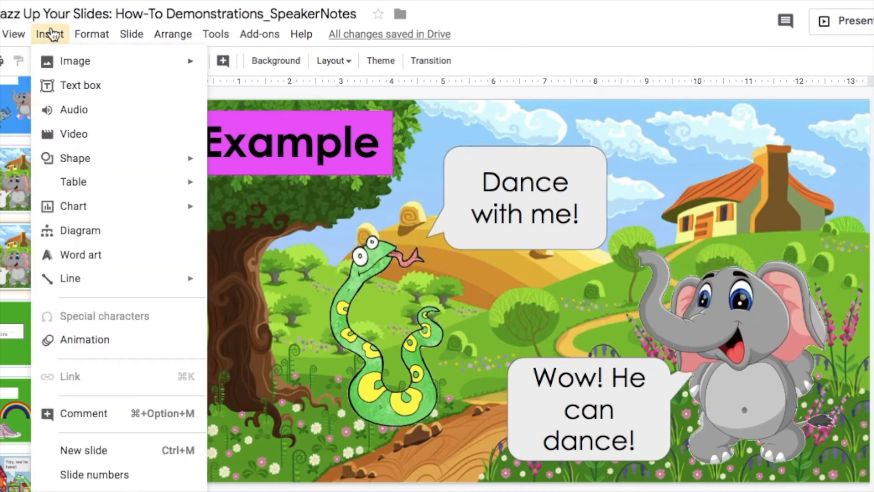
mouse_move(69, 65)
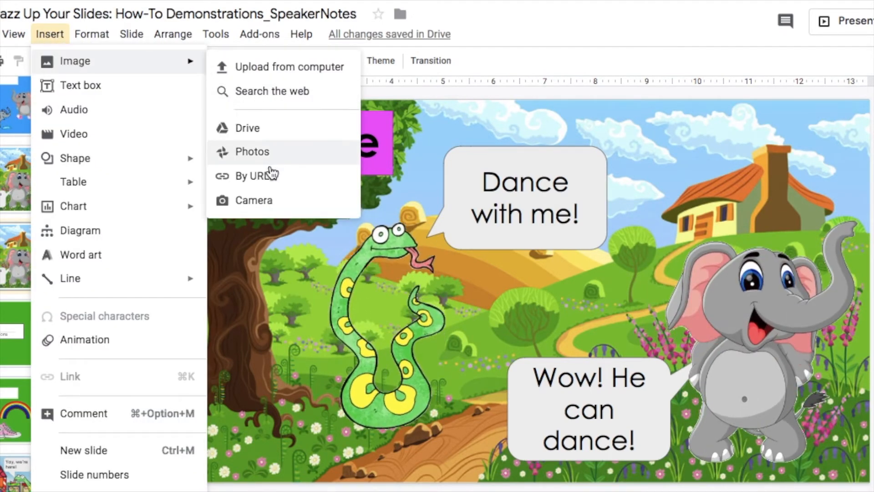
click(266, 181)
key(super+v)
click(554, 403)
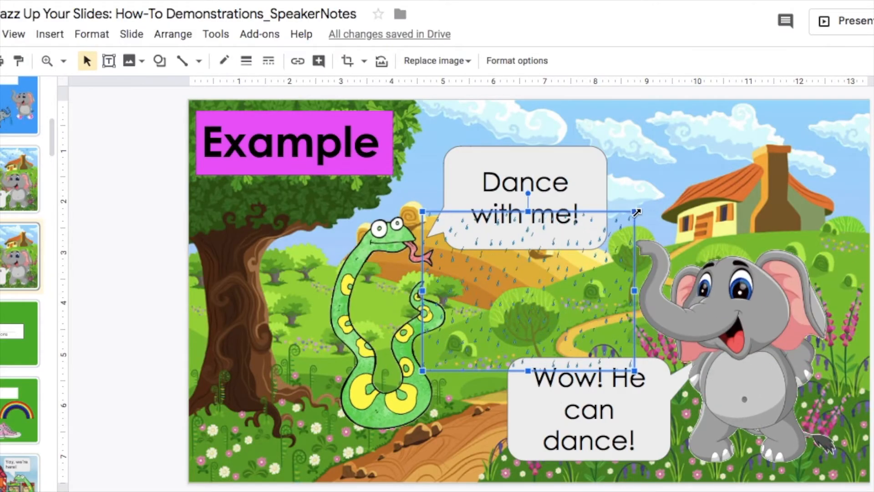
drag(635, 211, 783, 100)
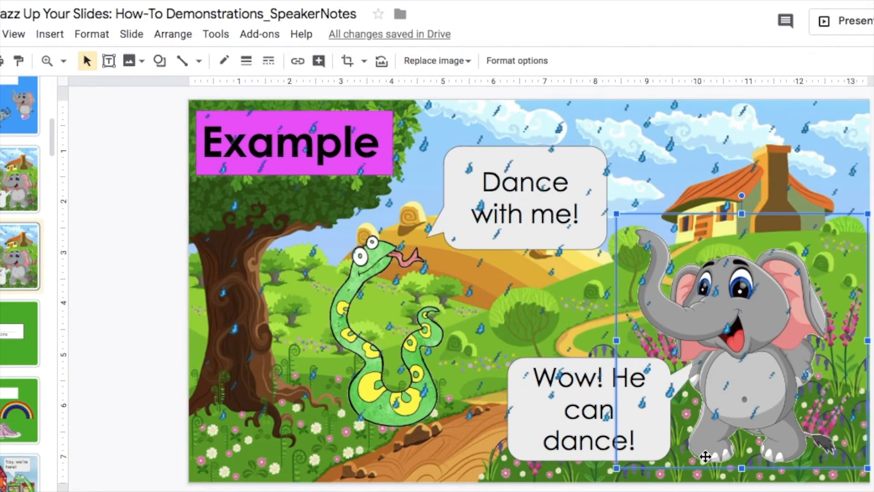
Bring the elephant and the snake to the front of the slide, above the rain image.
right_click(707, 462)
mouse_move(788, 234)
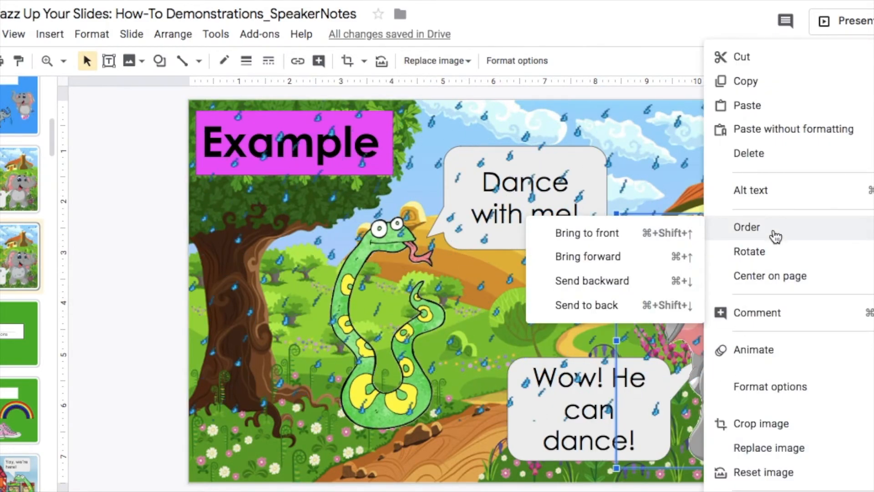
click(587, 233)
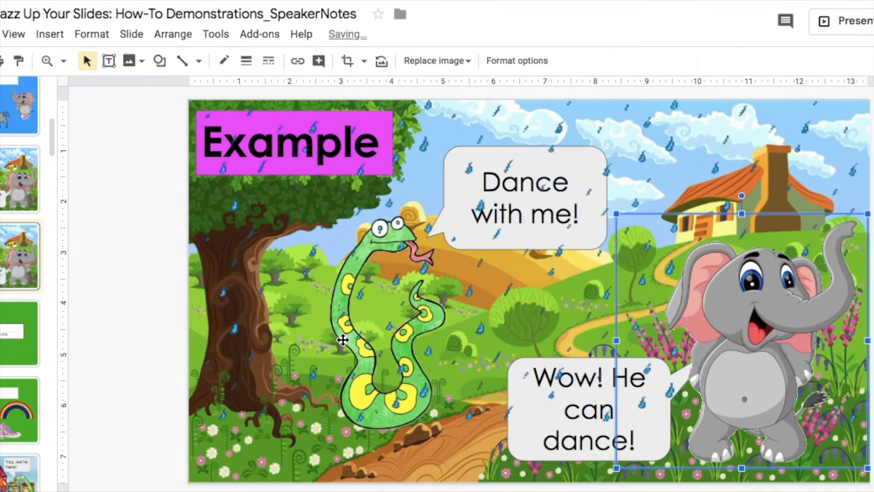
click(372, 425)
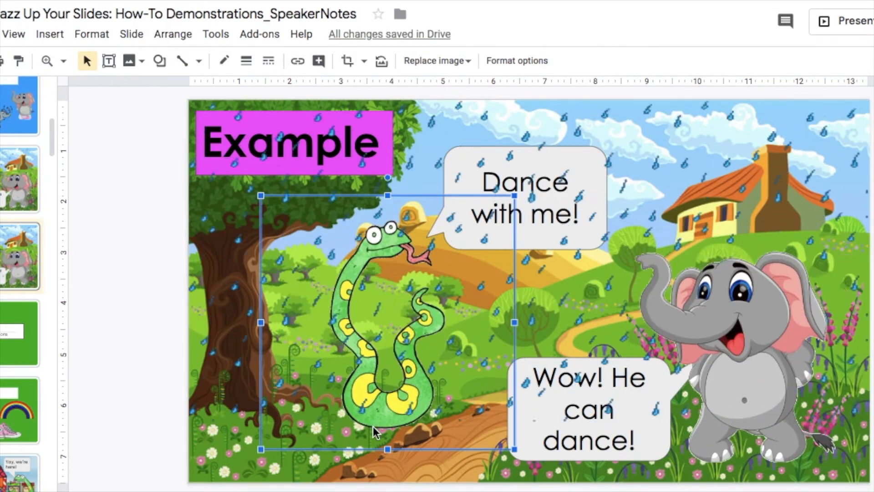
right_click(373, 427)
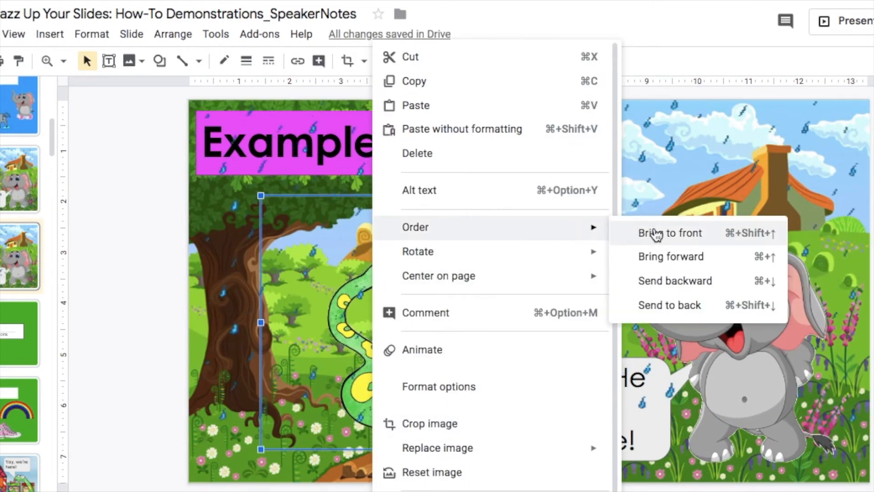
click(606, 233)
click(716, 205)
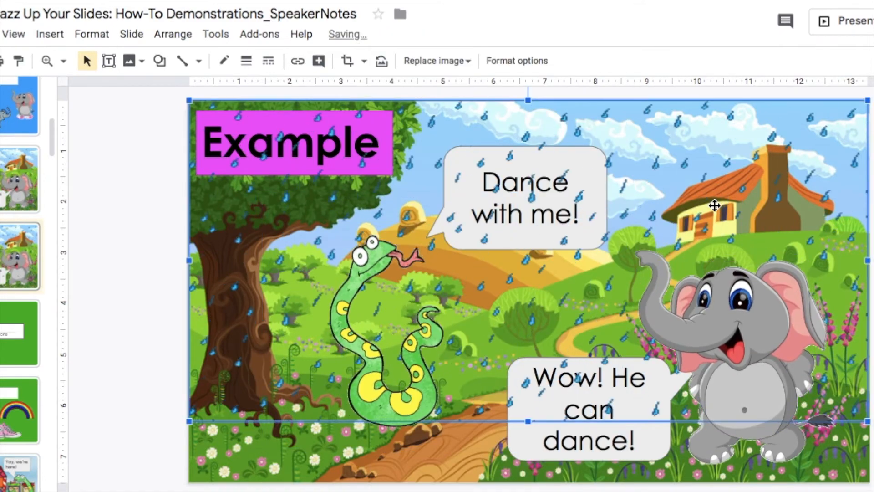
key(Escape)
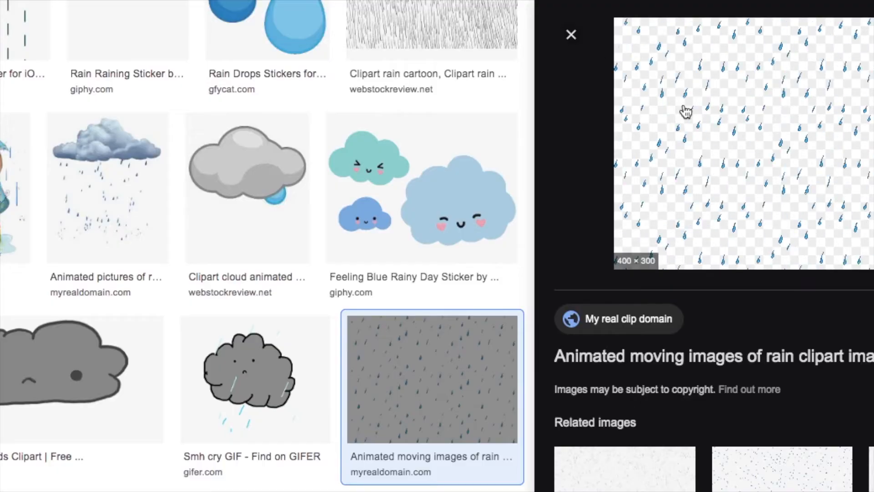
Switch to the Google image results and save the falling-raindrops picture to the Desktop as a GIF image named "rain".
right_click(732, 147)
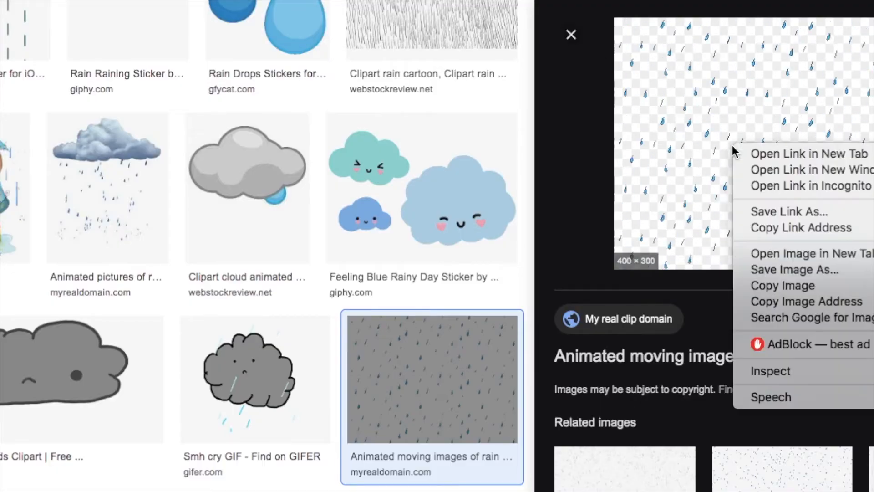
click(763, 273)
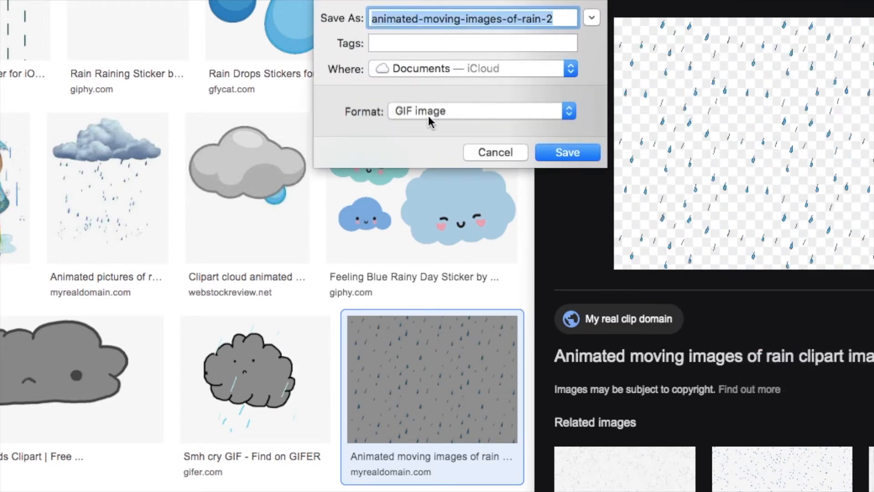
text(rain)
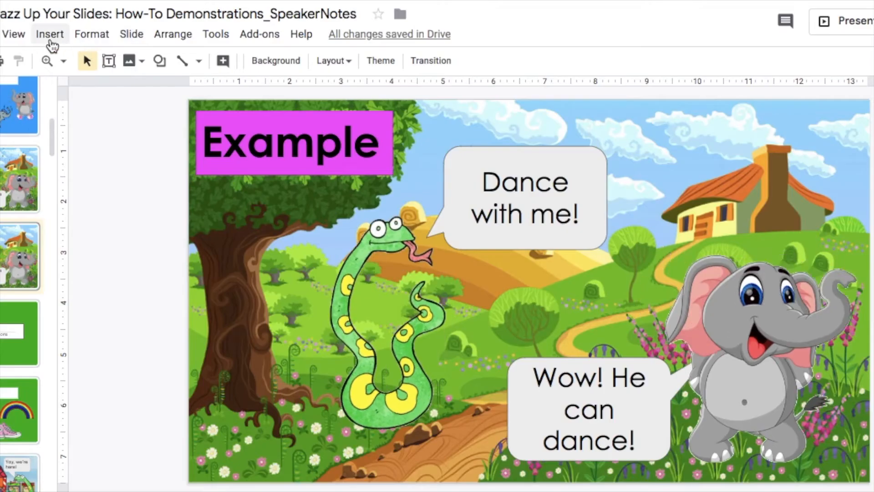
Switch to Google Slides and upload rain.gif from the Desktop onto the "Dance with me!" slide.
click(50, 40)
mouse_move(68, 61)
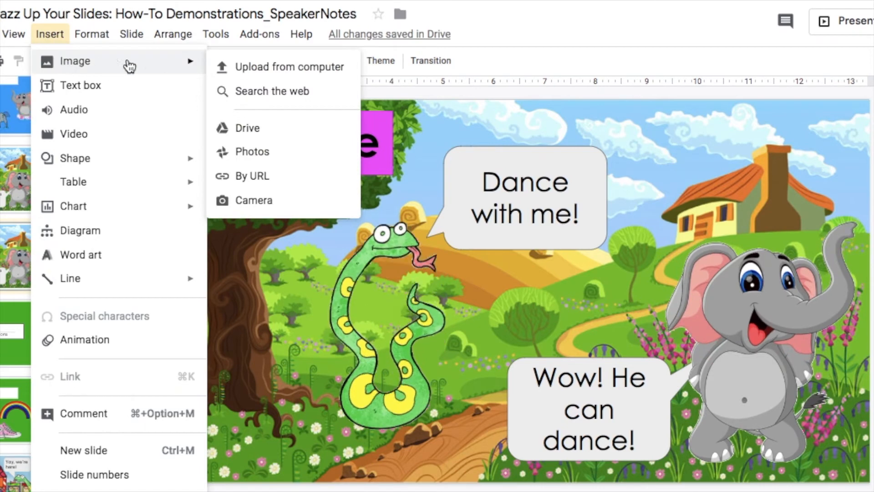
click(266, 73)
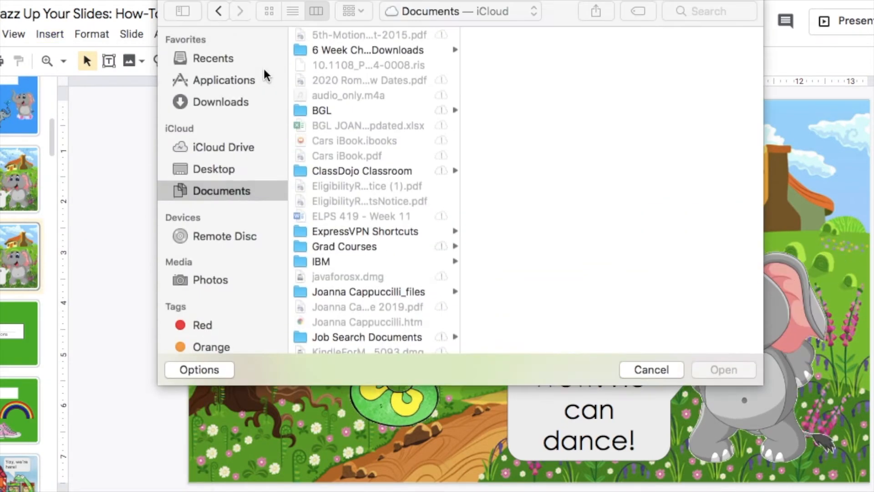
click(216, 171)
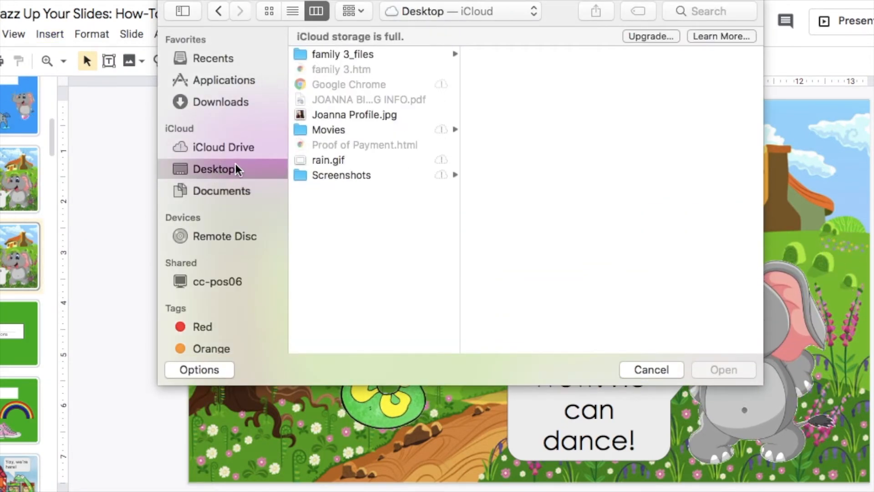
click(324, 161)
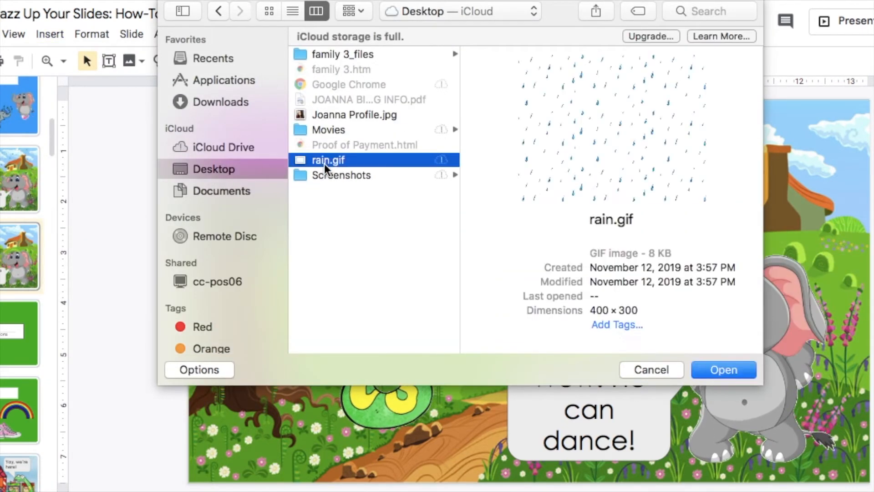
click(728, 369)
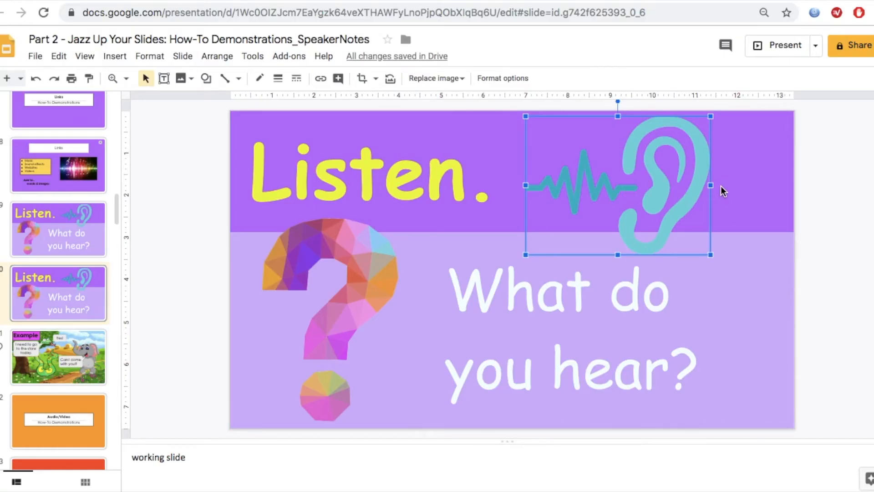
Switch to the Freesound page for "OWI_Cow Moo" and copy its web address.
click(359, 0)
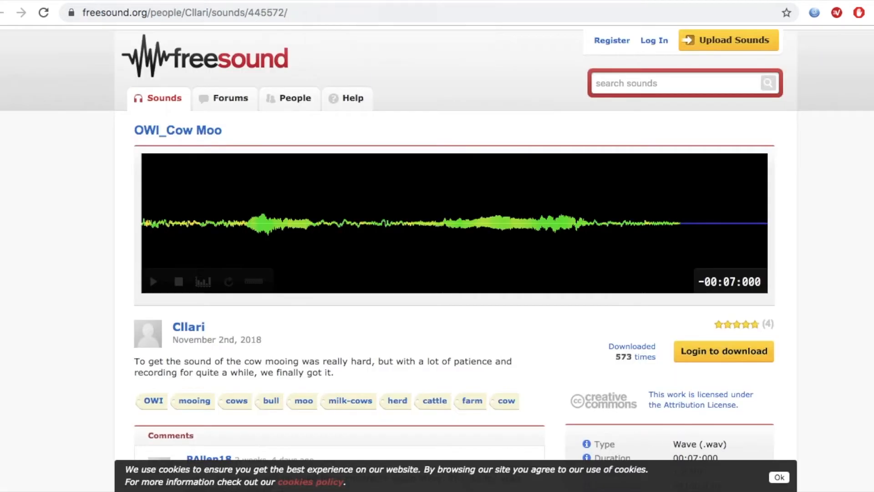
click(293, 13)
key(ctrl+c)
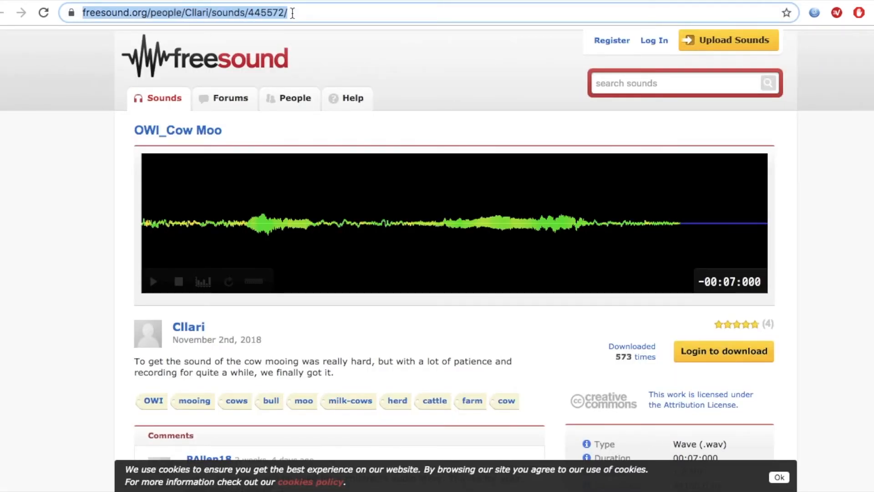
Return to Google Slides and paste the copied Freesound address as the link for the ear and sound-wave image.
click(264, 0)
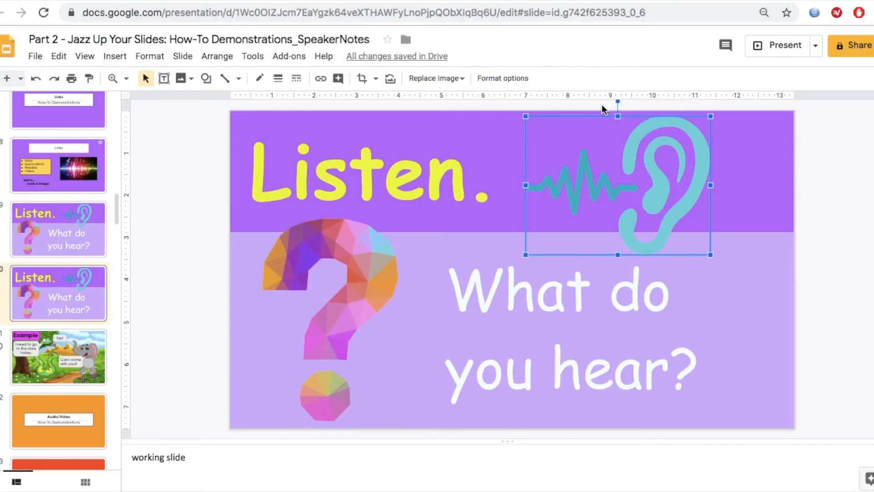
click(114, 56)
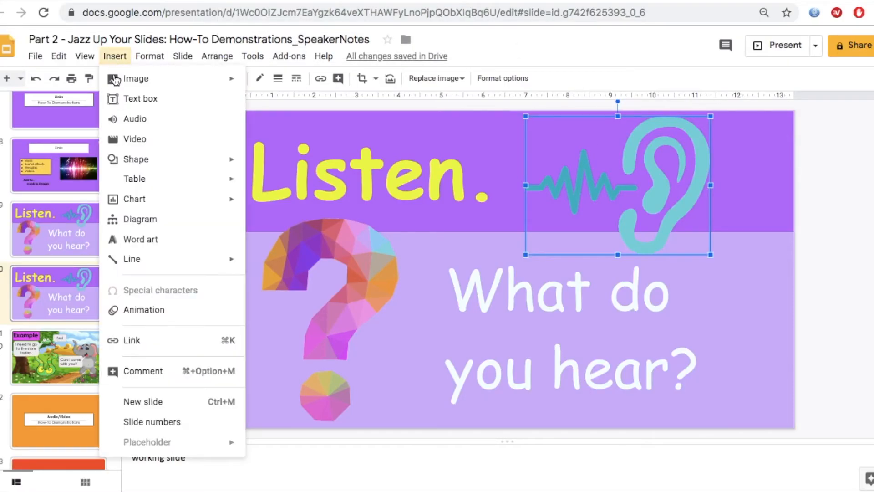
click(111, 340)
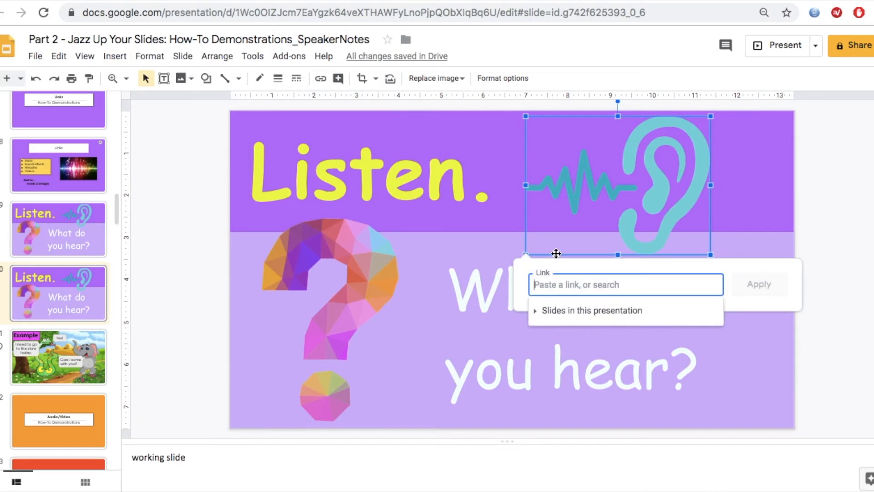
key(ctrl+v)
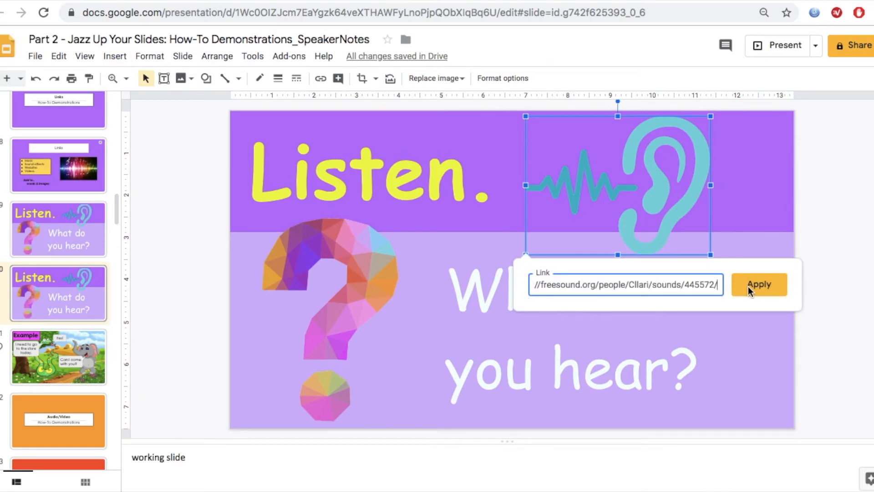